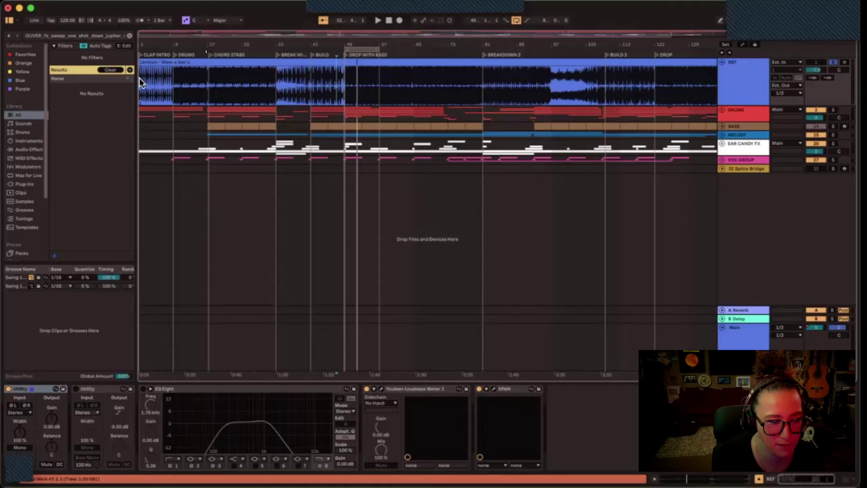
- Play the REF track from the start, jumping through the DRUMS, CHORD STABS and first break sections to just before DROP WITH BASS
click(137, 56)
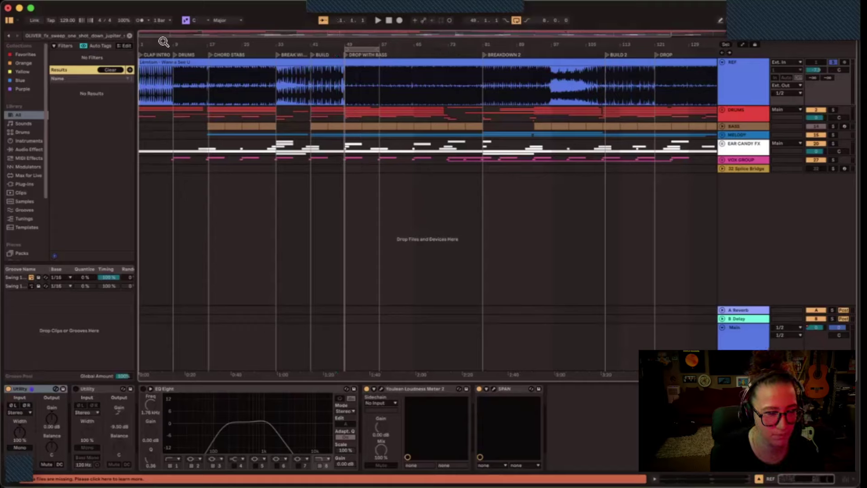
key(space)
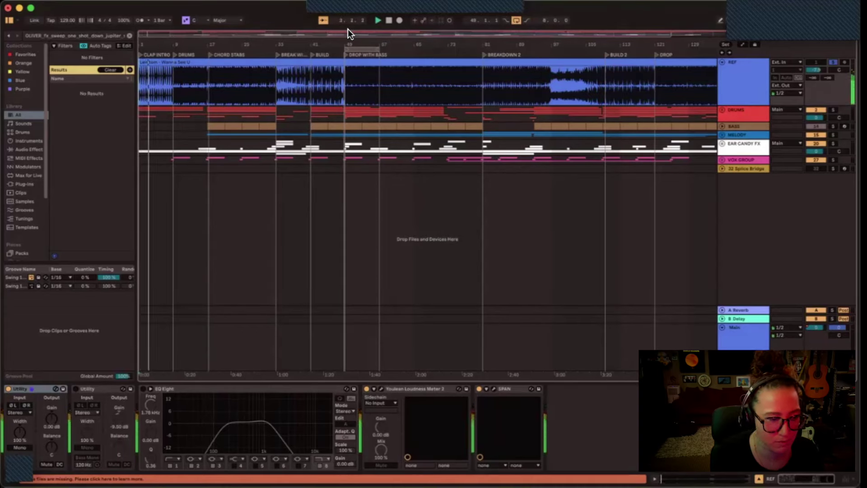
click(173, 50)
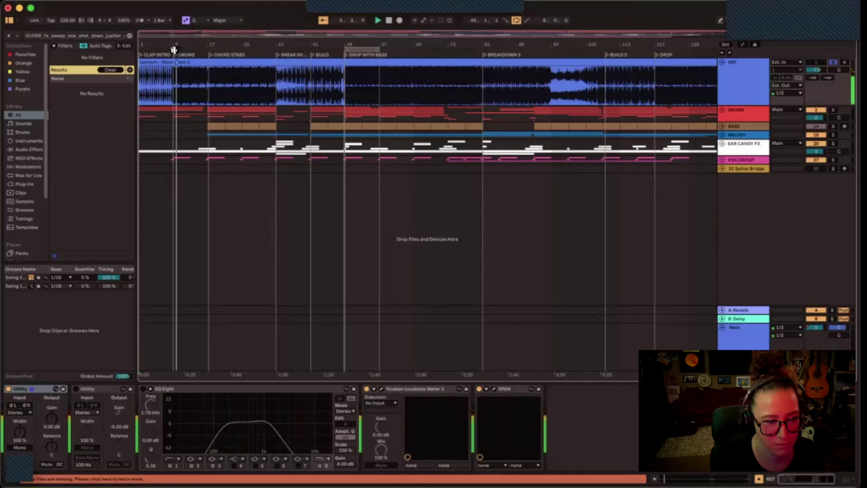
click(210, 51)
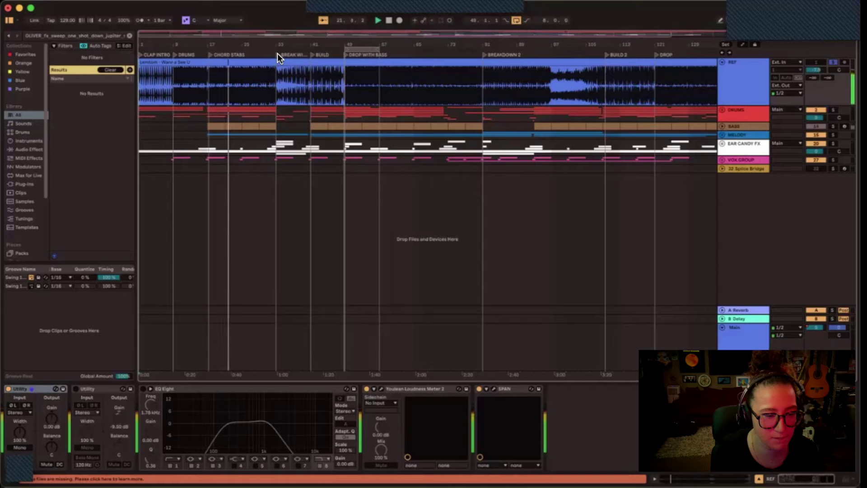
key(space)
key(space)
click(277, 81)
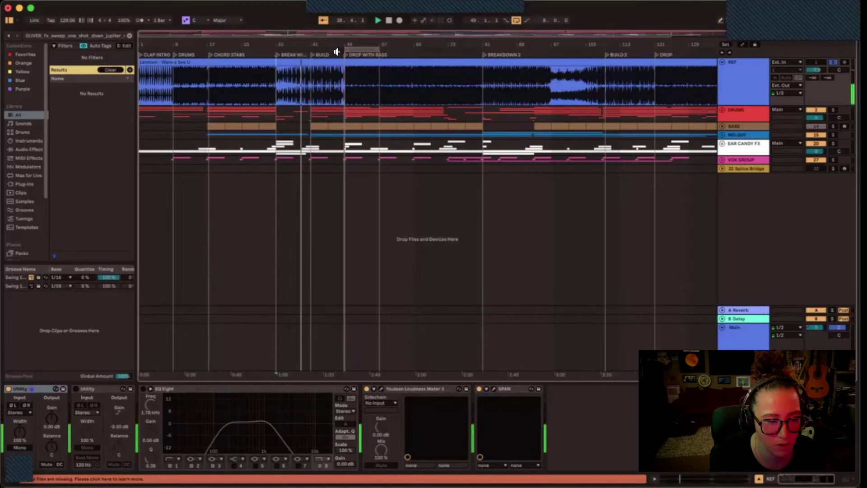
click(339, 88)
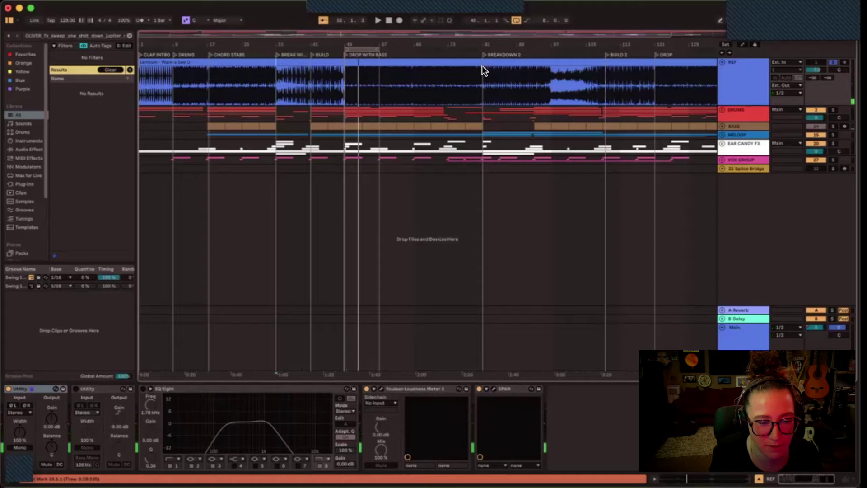
- Audition the REF track from BREAKDOWN 2 through bar 97 and BUILD 2 into the final DROP, then stop playback
click(484, 53)
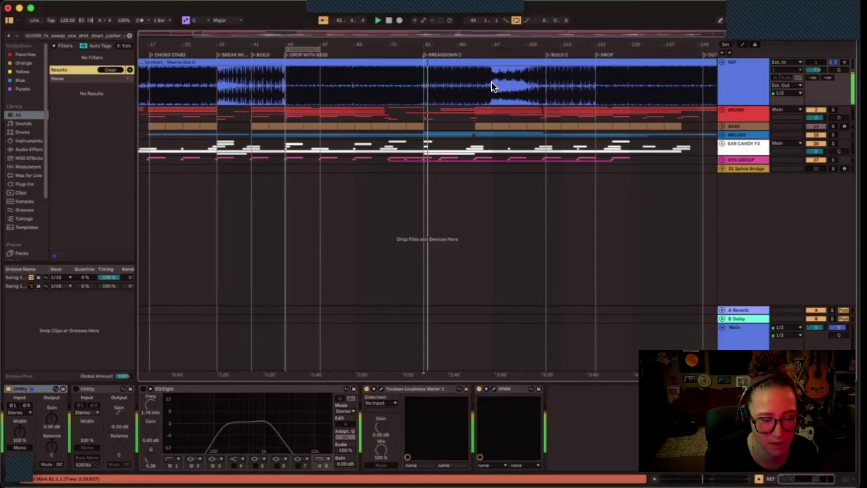
click(486, 85)
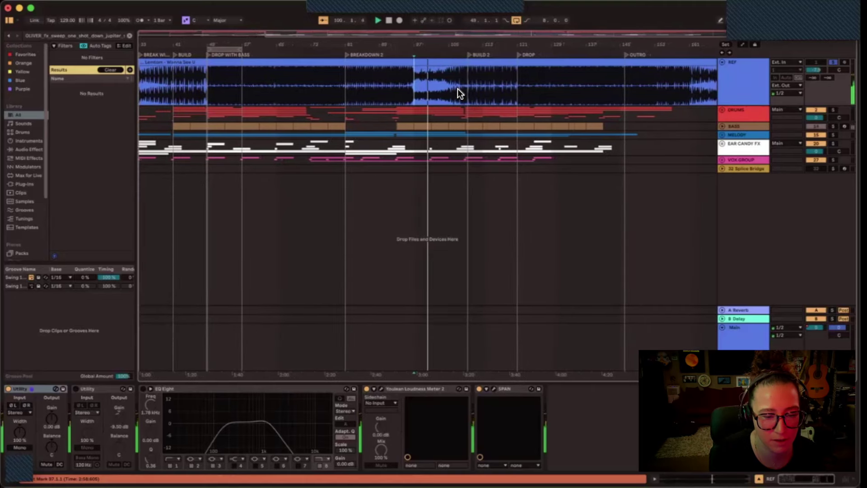
click(482, 86)
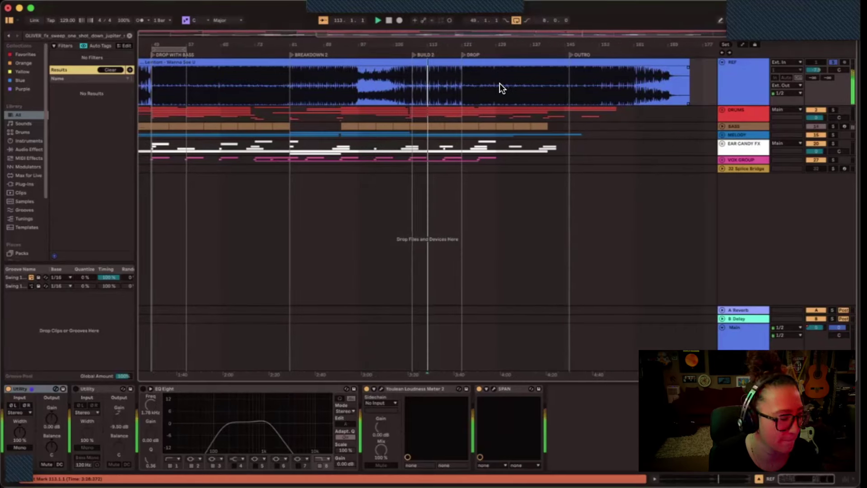
click(449, 83)
key(space)
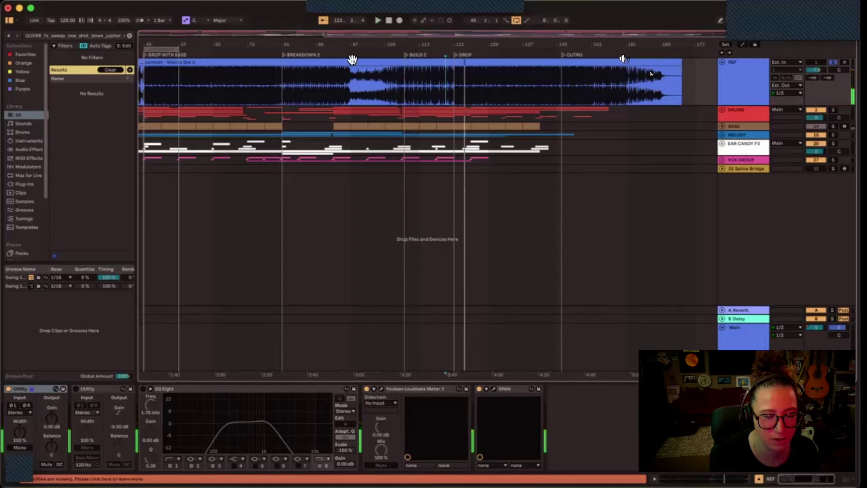
drag(394, 379, 557, 362)
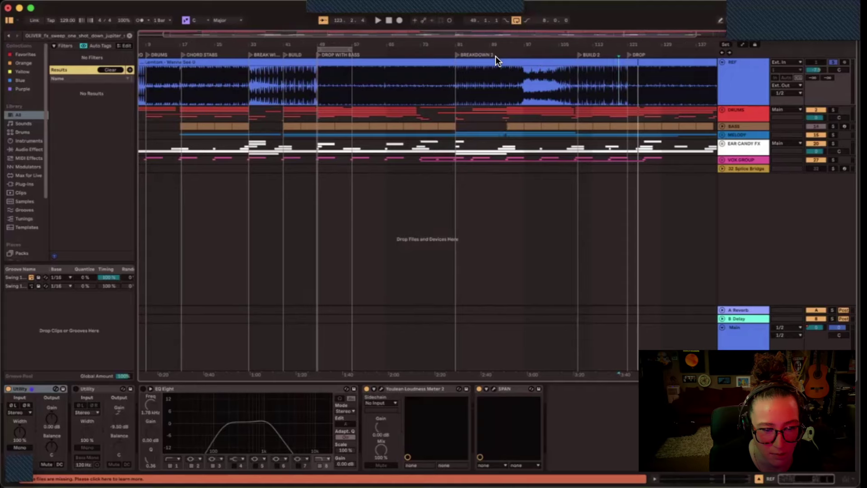
right_click(525, 51)
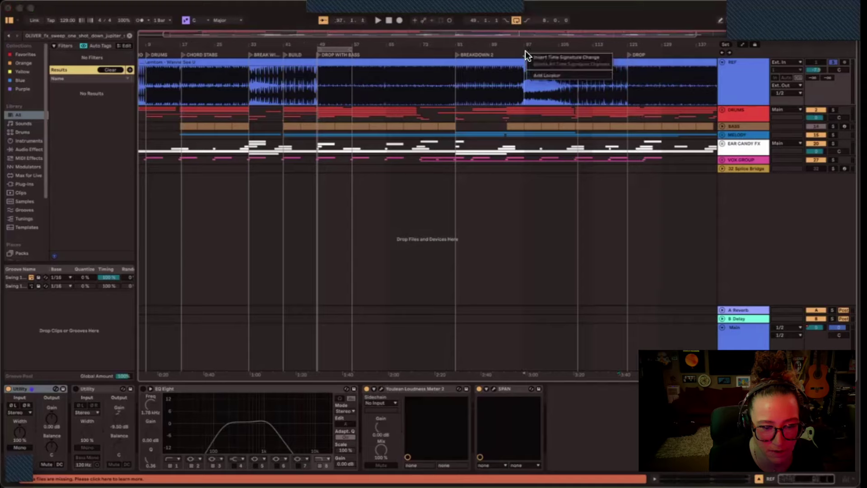
click(535, 74)
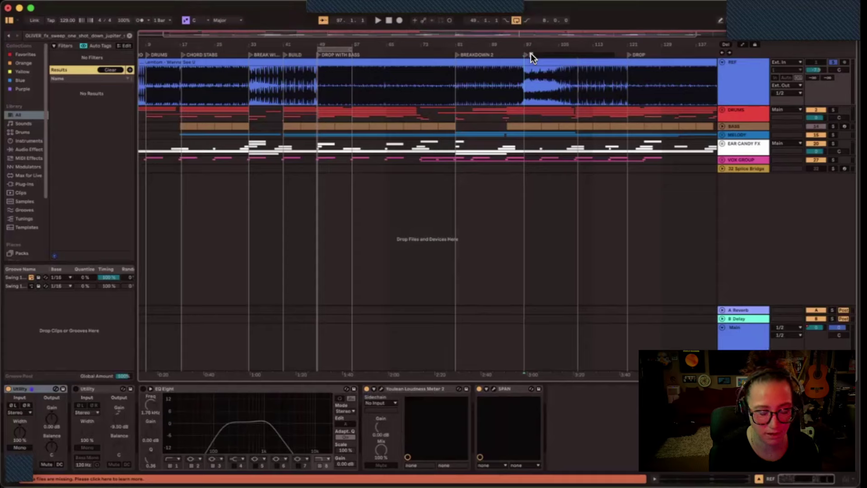
text(down)
key(BackSpace)
key(BackSpace)
key(BackSpace)
key(BackSpace)
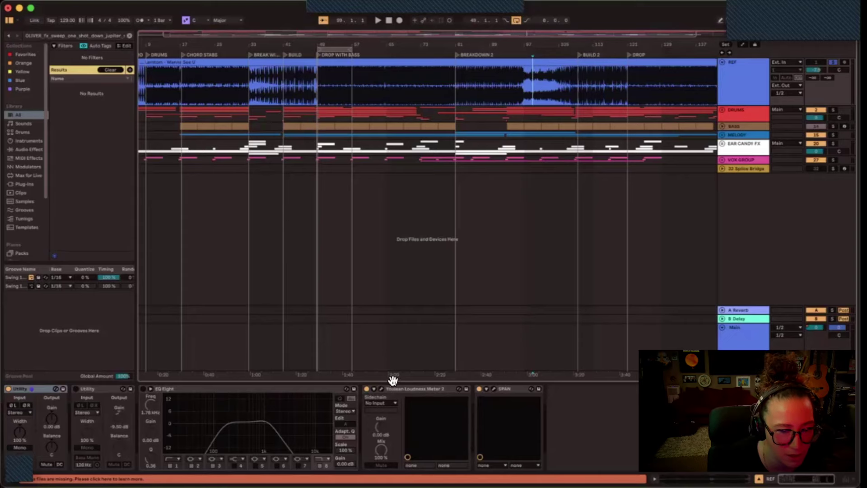
- Move the eight-bar loop to the DRUMS section at bar 9 and play the REF track there
drag(391, 378, 460, 375)
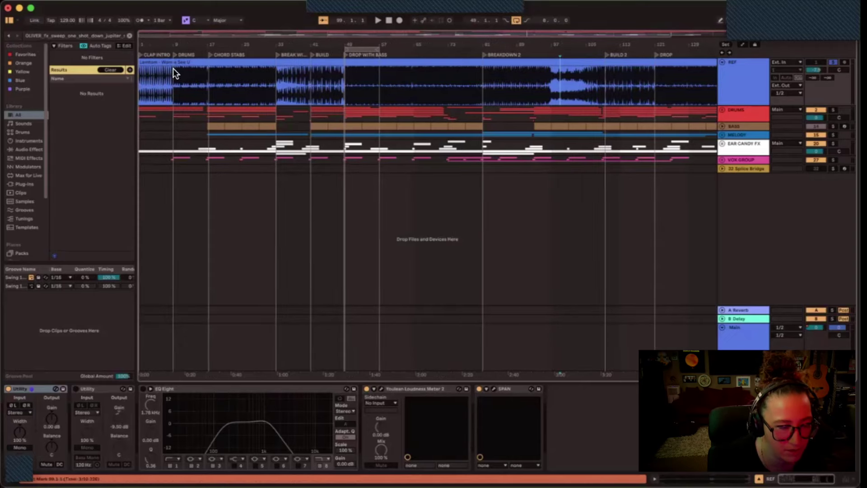
drag(358, 49, 189, 54)
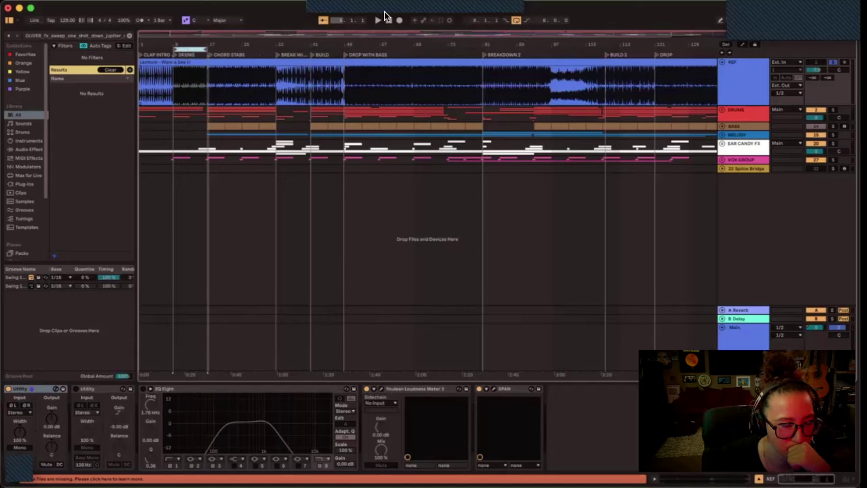
key(space)
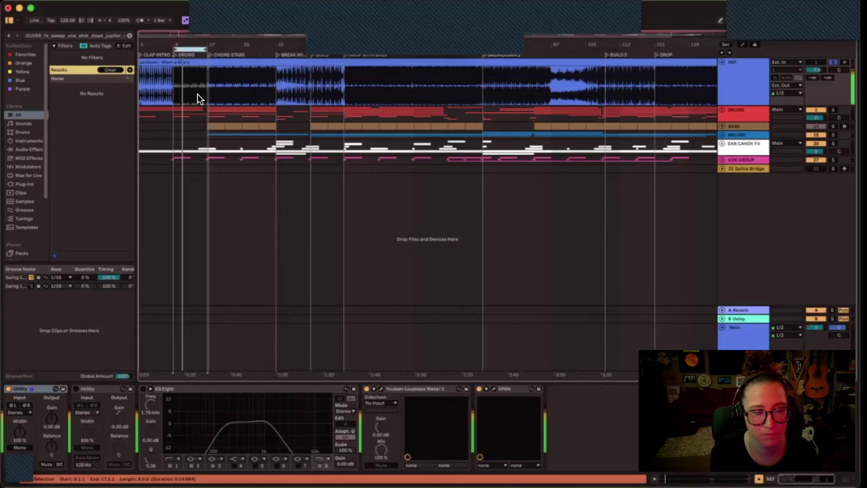
- Unfold the DRUMS group and play it soloed from bar 9, checking which drum tracks are active in the section
click(722, 110)
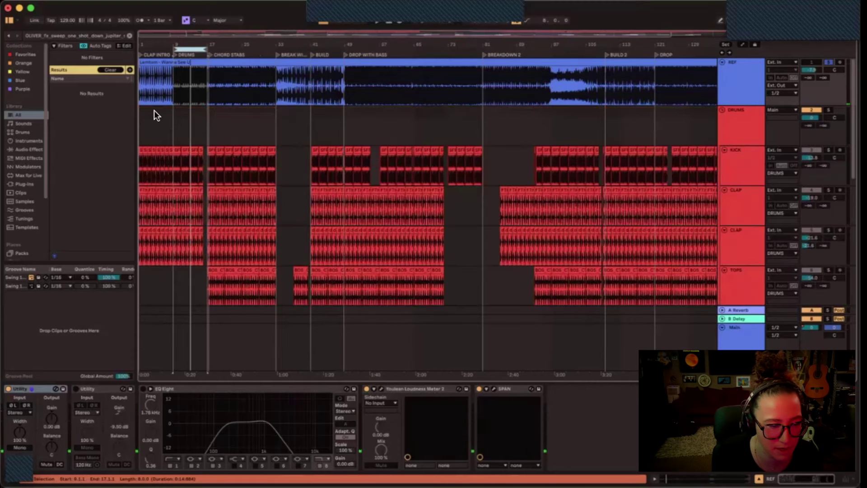
click(175, 169)
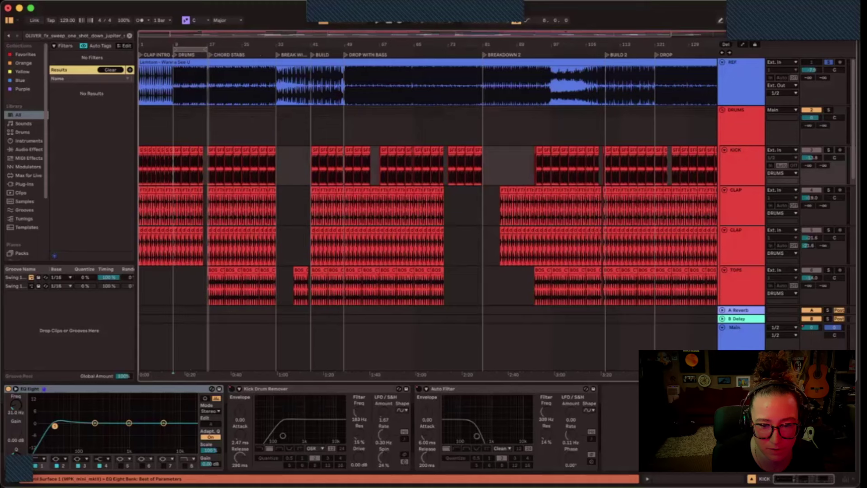
click(174, 125)
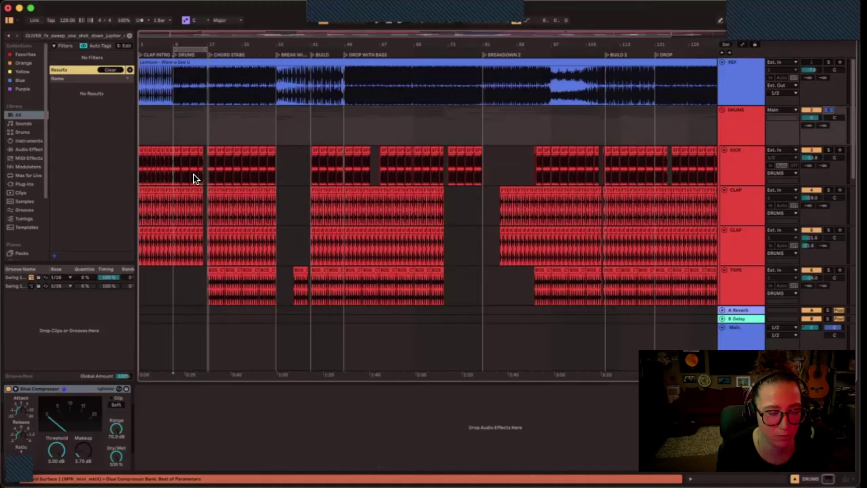
key(space)
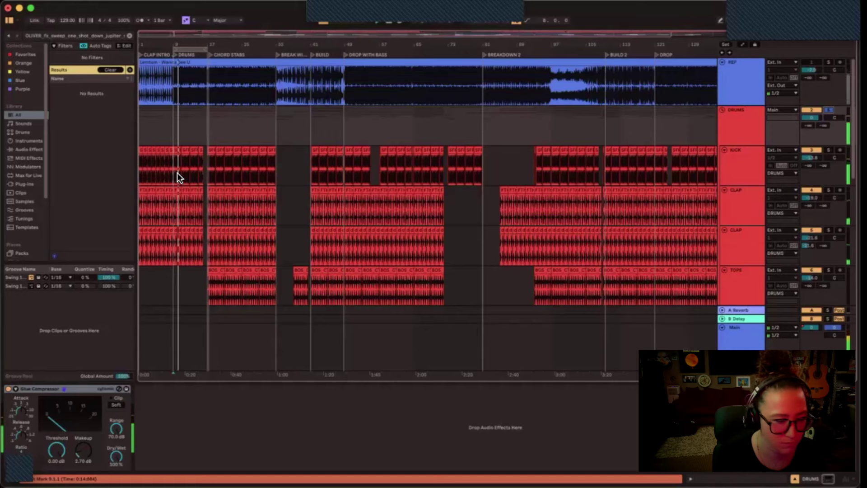
scroll(193, 181, down, 3)
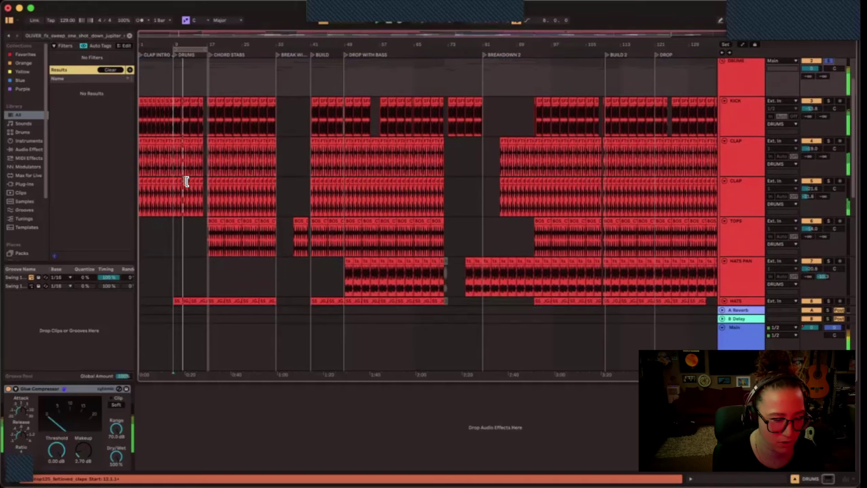
scroll(165, 175, down, 3)
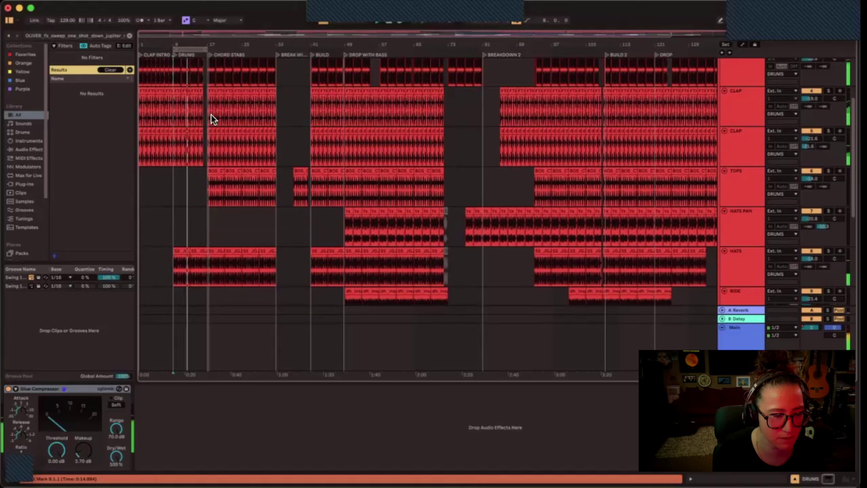
- Loop bars 17 to 25 of the CHORD STABS section, play the drums there and briefly solo the TOPS track
drag(208, 49, 239, 51)
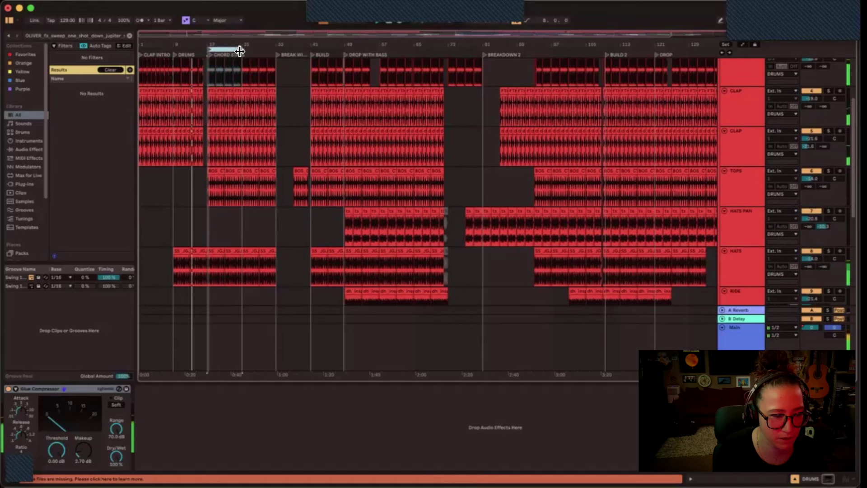
key(space)
key(space)
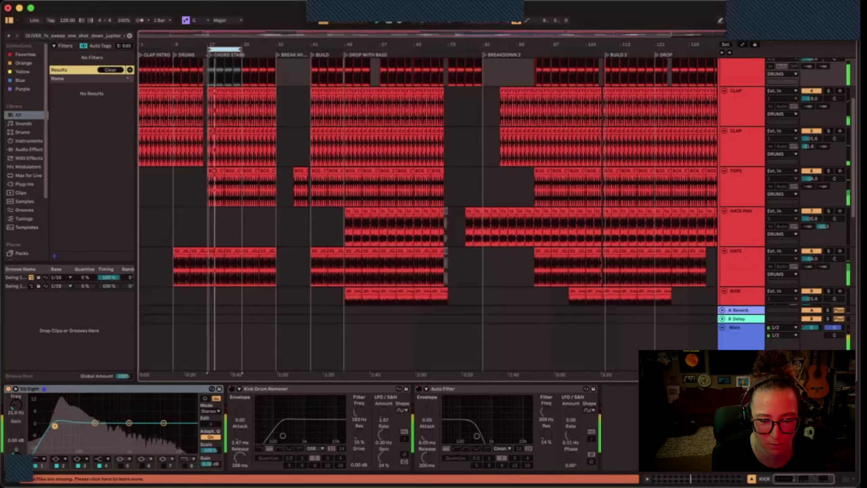
click(830, 172)
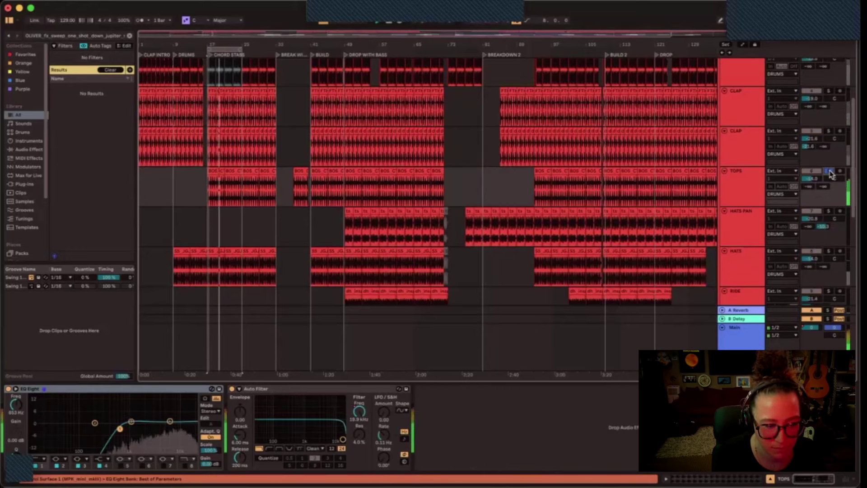
click(830, 172)
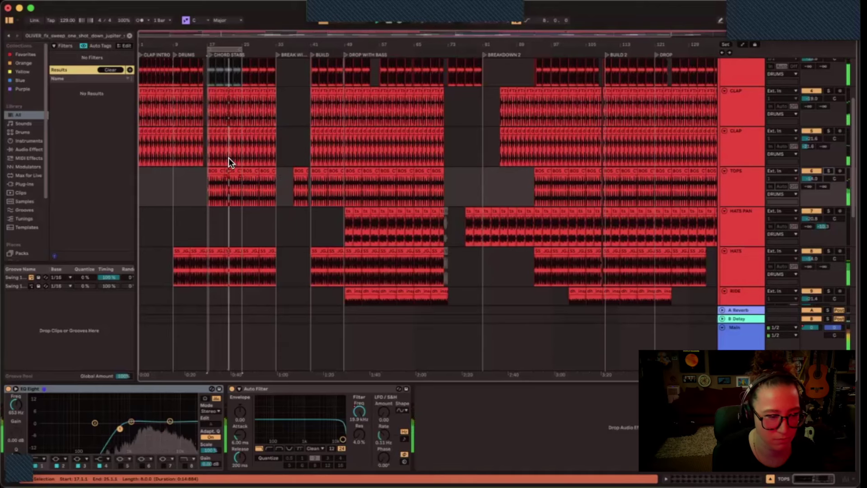
- Solo the REF track and play its looped CHORD STABS section for comparison with the drums
scroll(244, 171, up, 5)
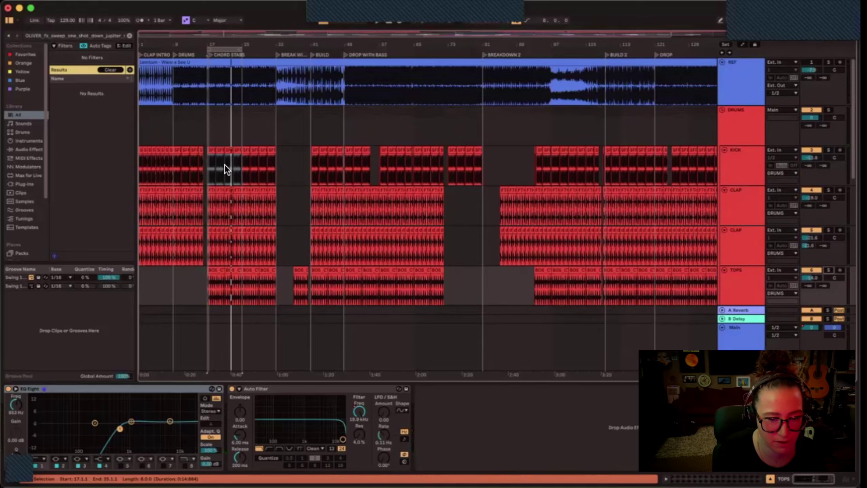
scroll(219, 160, down, 1)
scroll(221, 113, up, 1)
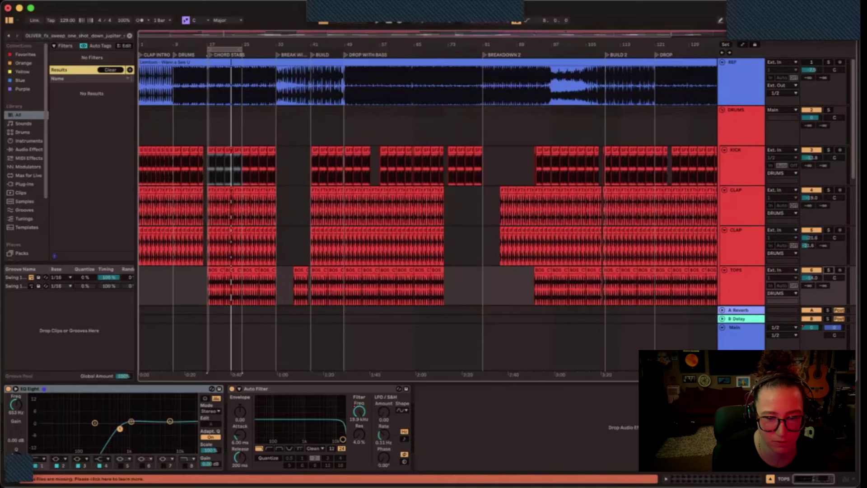
click(247, 91)
key(space)
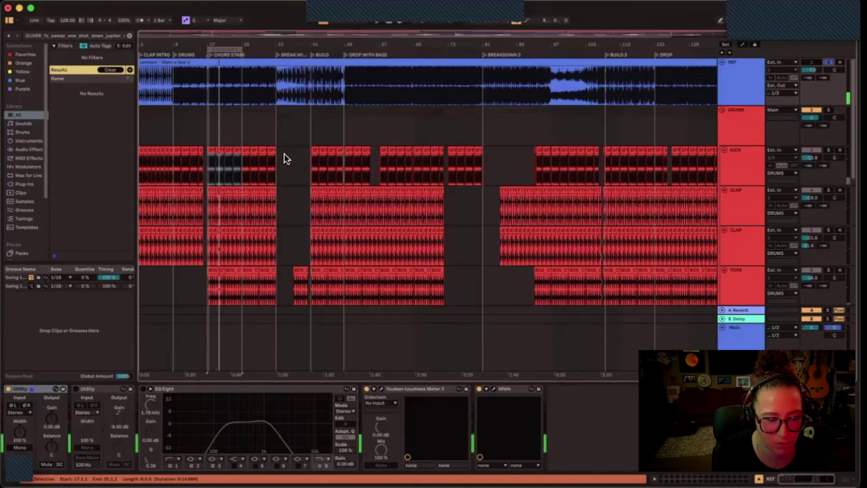
- Check the remaining drum tracks, then fold the DRUMS group and unfold the BASS track and MELODY group
scroll(229, 174, down, 10)
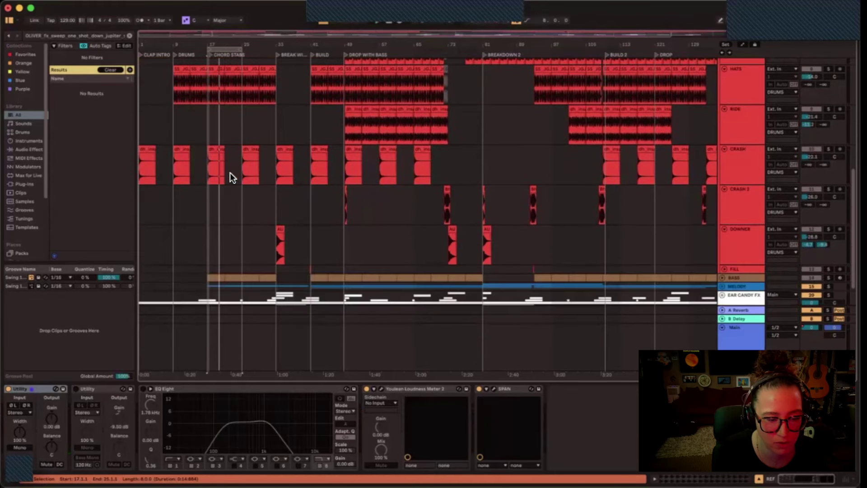
scroll(229, 173, down, 3)
scroll(614, 152, up, 12)
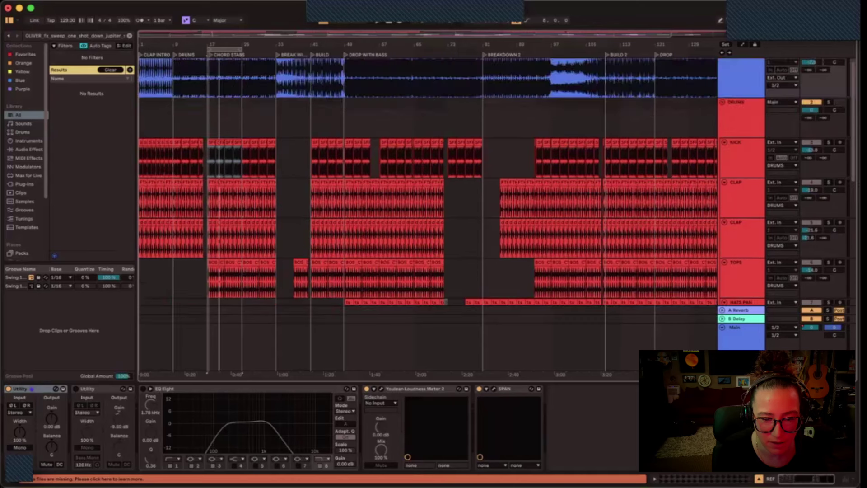
key(u)
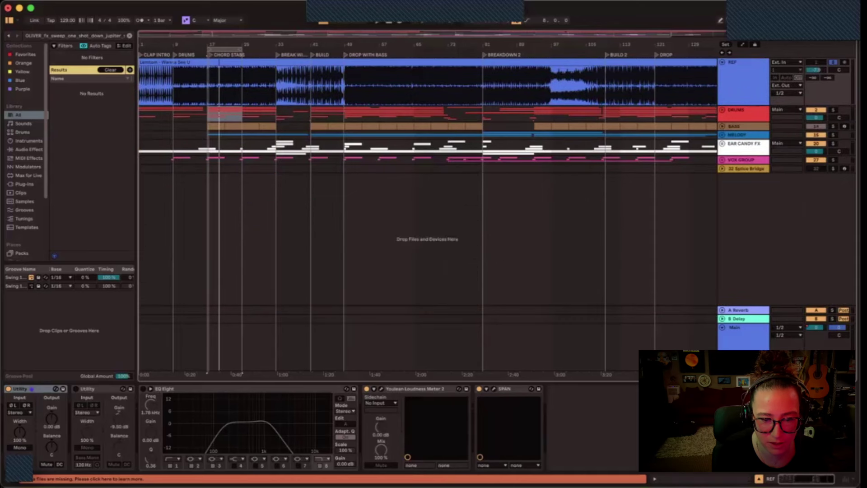
key(u)
key(u)
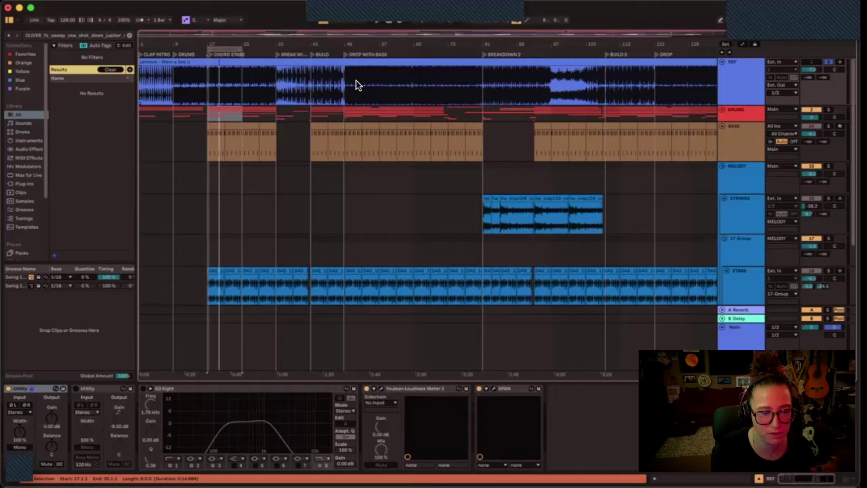
- Move the eight-bar loop to the DROP WITH BASS section at bar 49 and play the REF track there
drag(224, 51, 363, 62)
key(space)
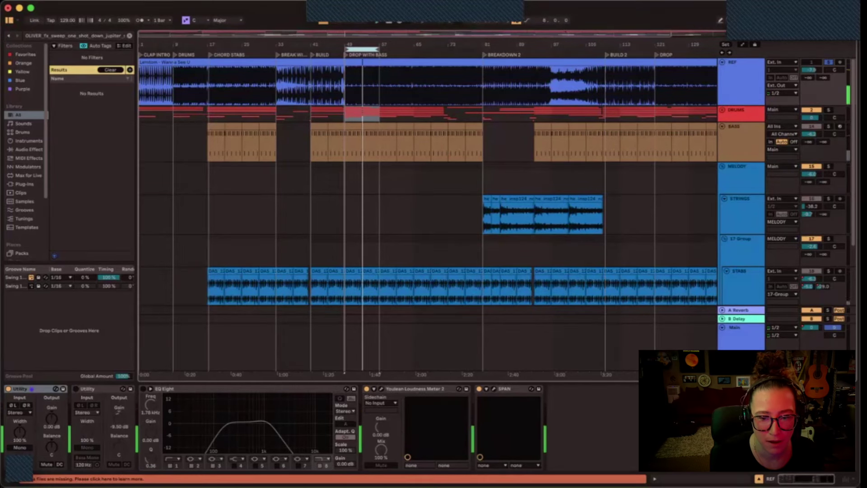
- Solo the upper STABS track and play its chords in the DROP WITH BASS section from bar 49
scroll(434, 207, down, 5)
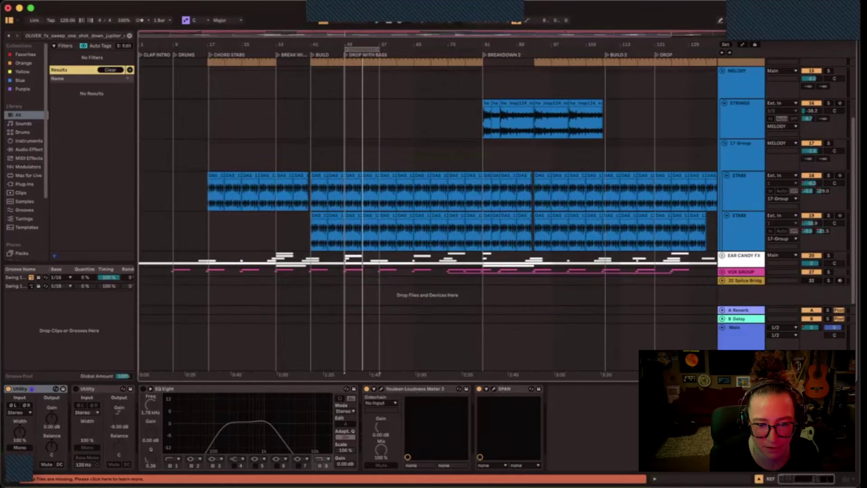
click(426, 219)
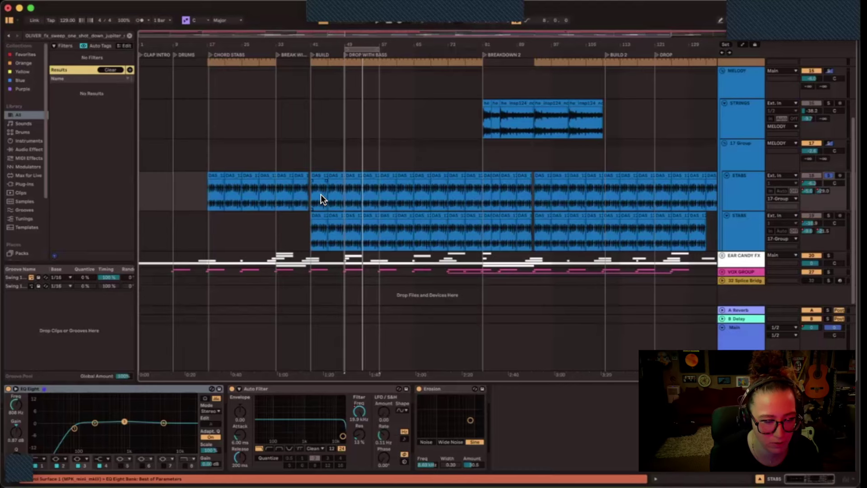
scroll(316, 197, up, 10)
key(space)
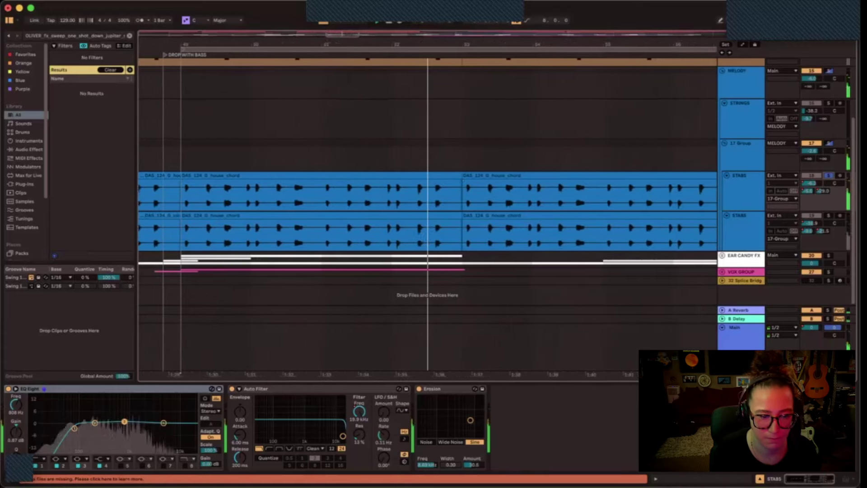
click(742, 189)
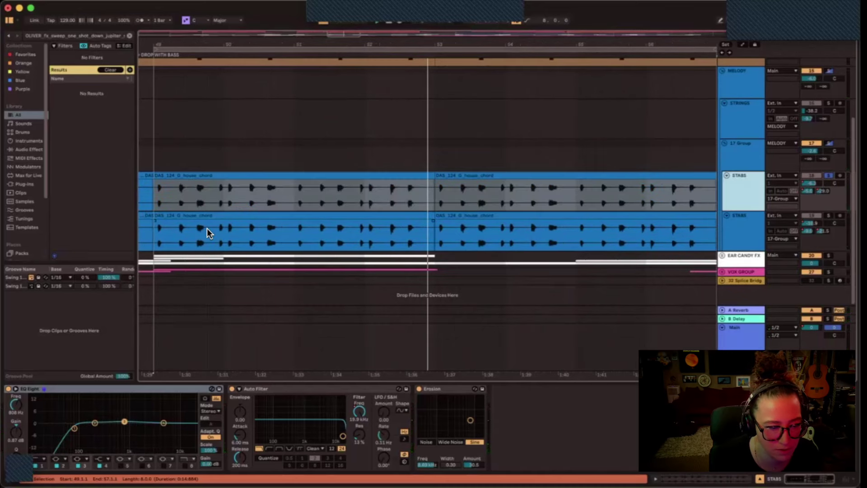
- Open the DAS_124_G_house_chord clip at bar 49 on the lower STABS track to inspect its sample
scroll(207, 228, up, 3)
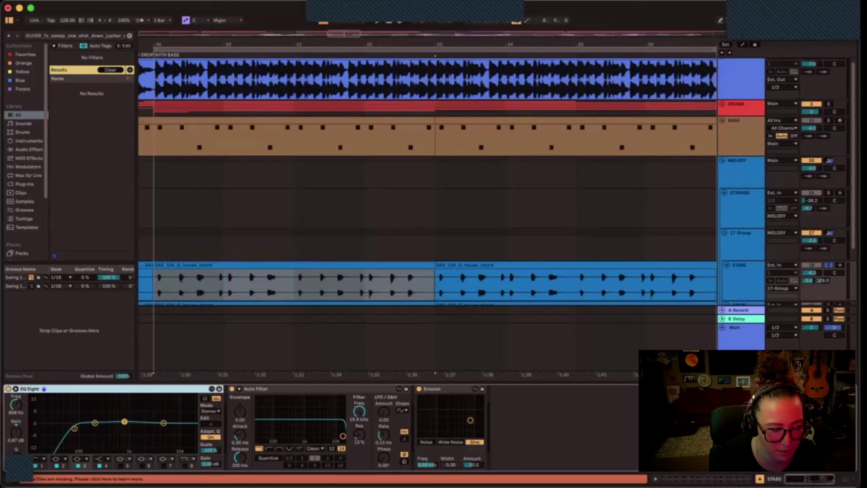
scroll(218, 274, down, 3)
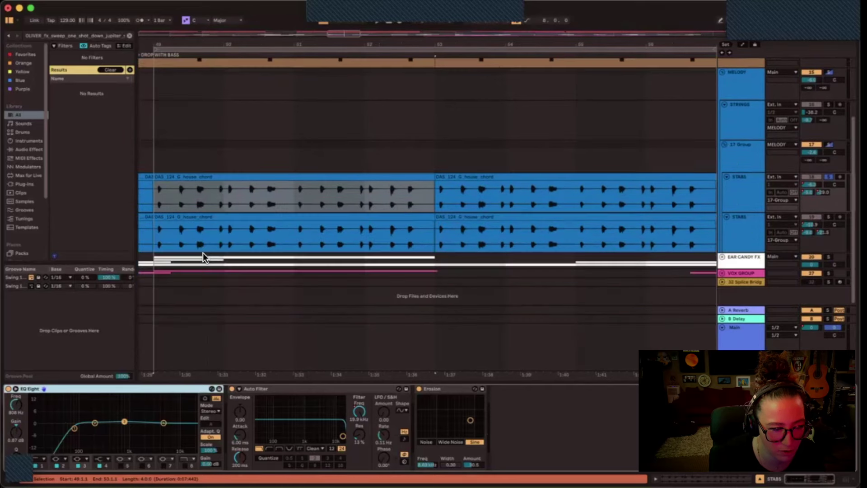
click(185, 218)
double_click(190, 218)
scroll(204, 224, up, 1)
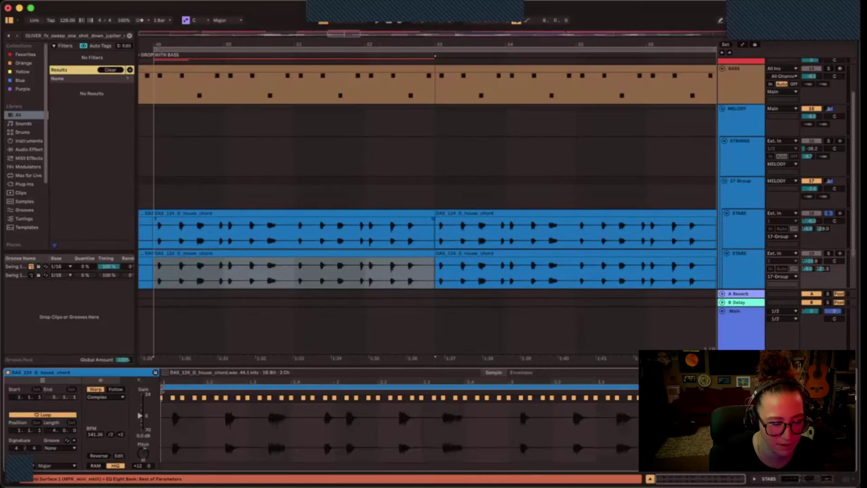
- Solo the 17-Group and play both STABS layers together in the DROP WITH BASS section
scroll(304, 273, down, 2)
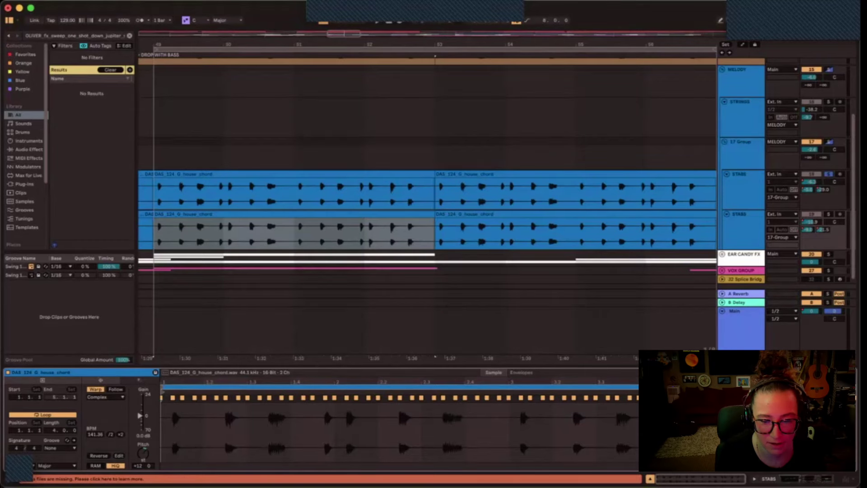
scroll(275, 178, left, 5)
key(space)
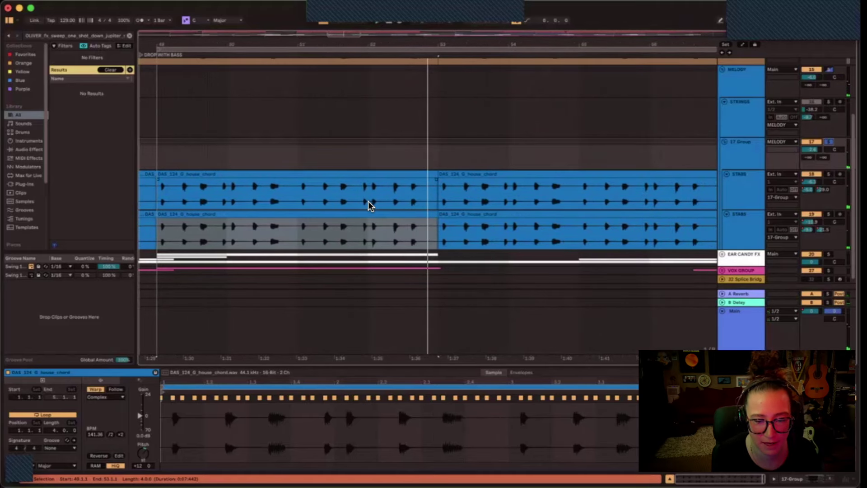
- Solo the BASS track and play it in the DROP WITH BASS section
scroll(368, 201, down, 2)
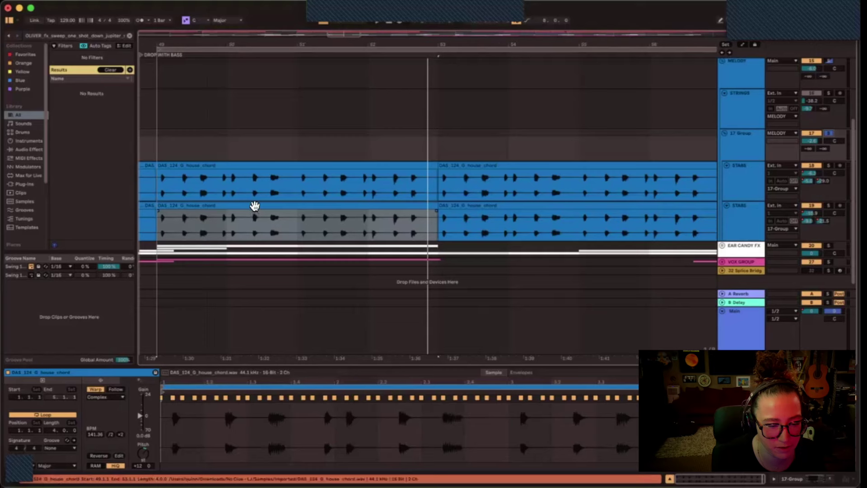
scroll(254, 205, up, 5)
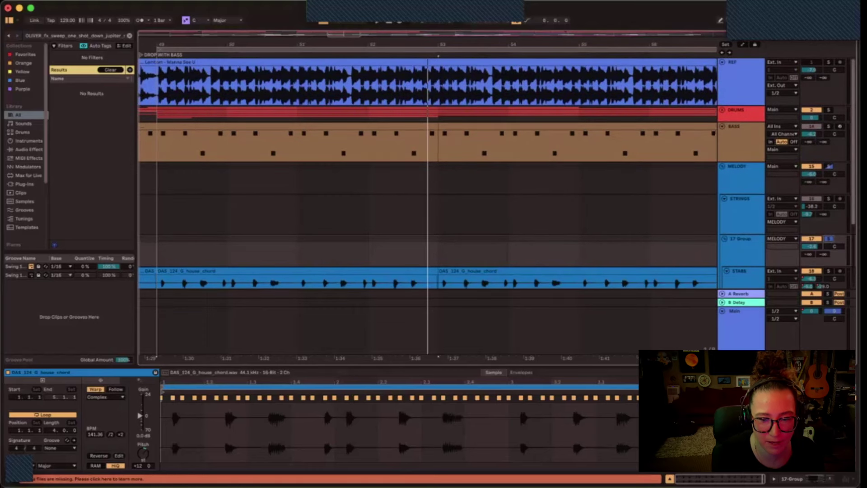
click(829, 127)
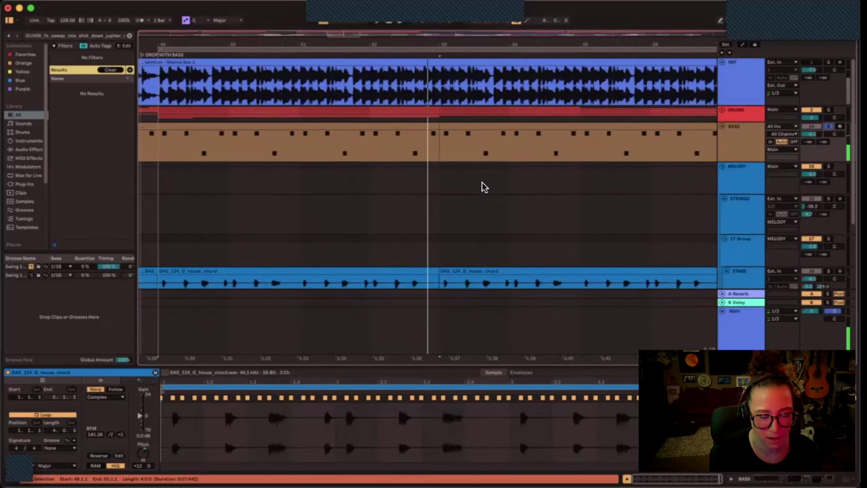
scroll(458, 220, down, 5)
scroll(467, 208, up, 5)
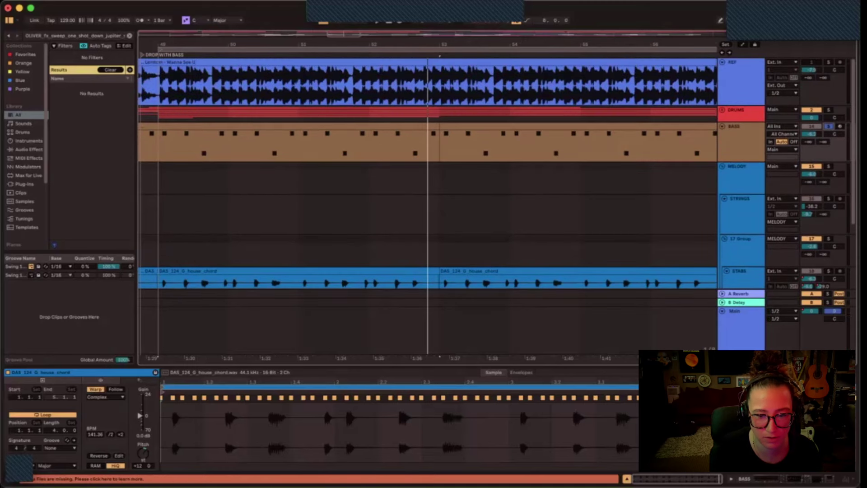
- Play the DROP WITH BASS section with DRUMS and BASS soloed together, and again with all tracks unsoloed
super+click(828, 110)
key(space)
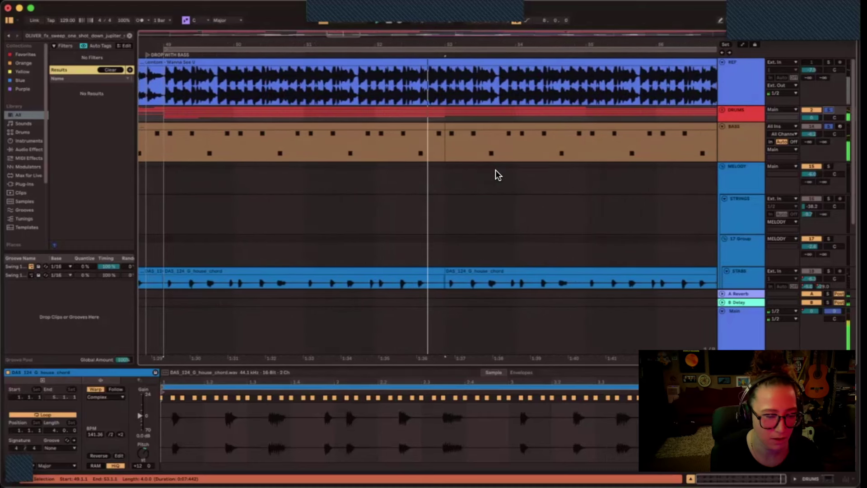
key(super+d)
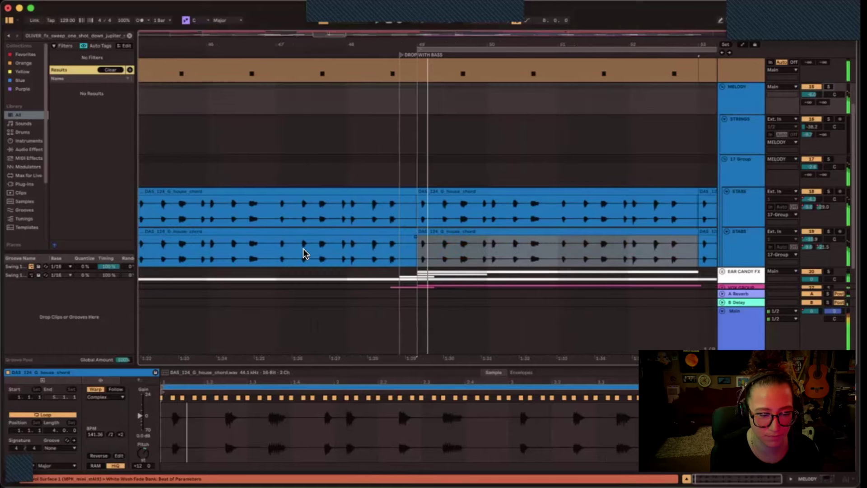
scroll(302, 261, down, 1)
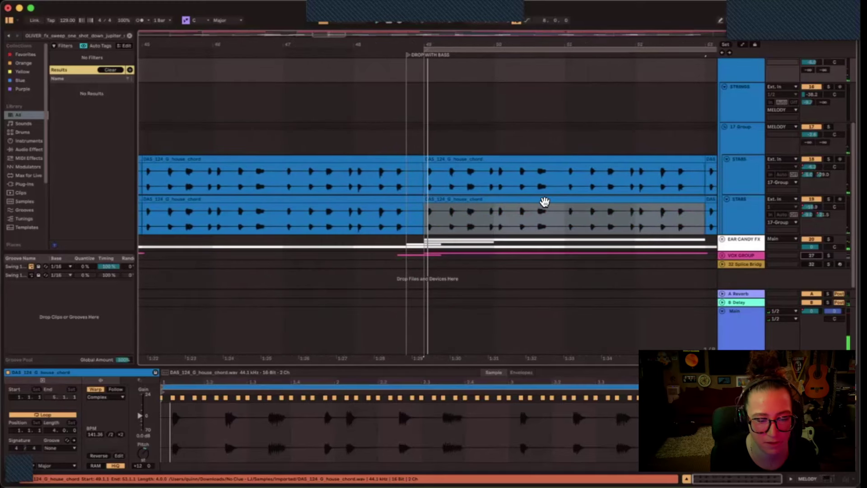
scroll(543, 210, up, 5)
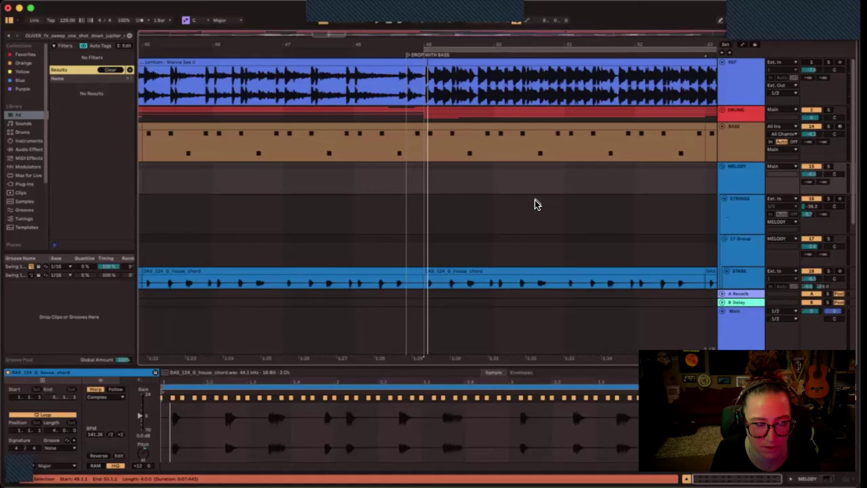
scroll(447, 205, down, 1)
scroll(460, 209, up, 1)
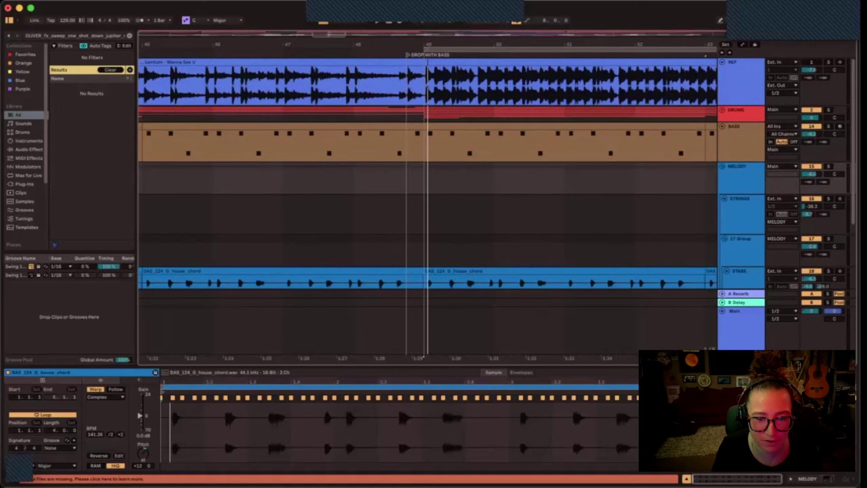
- Fold the BASS track, solo the STRINGS track and play it from BREAKDOWN 2 at bar 81
key(ctrl+d)
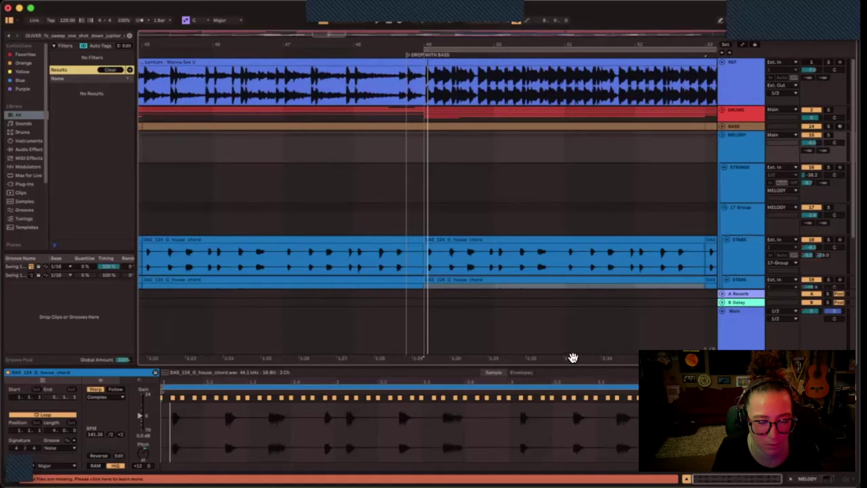
drag(573, 357, 429, 341)
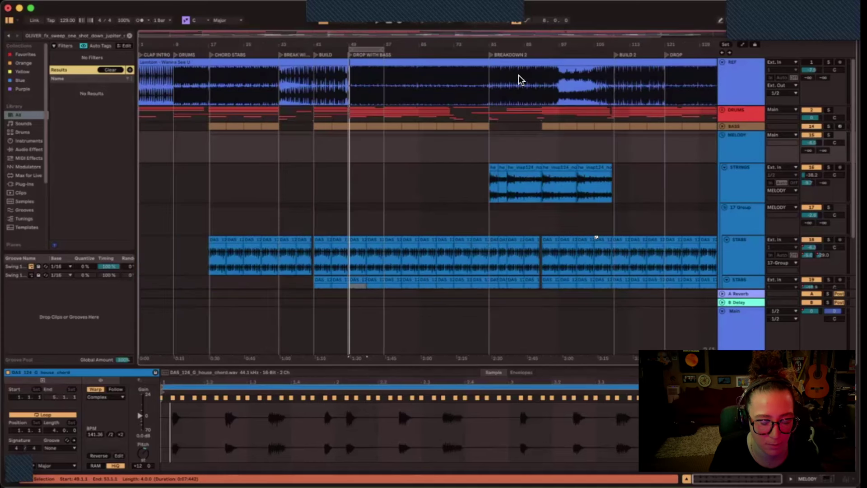
scroll(507, 215, down, 1)
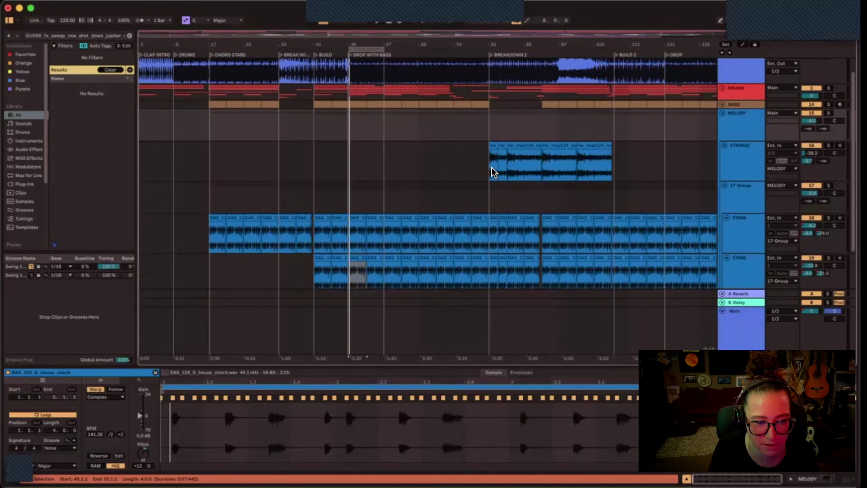
click(527, 170)
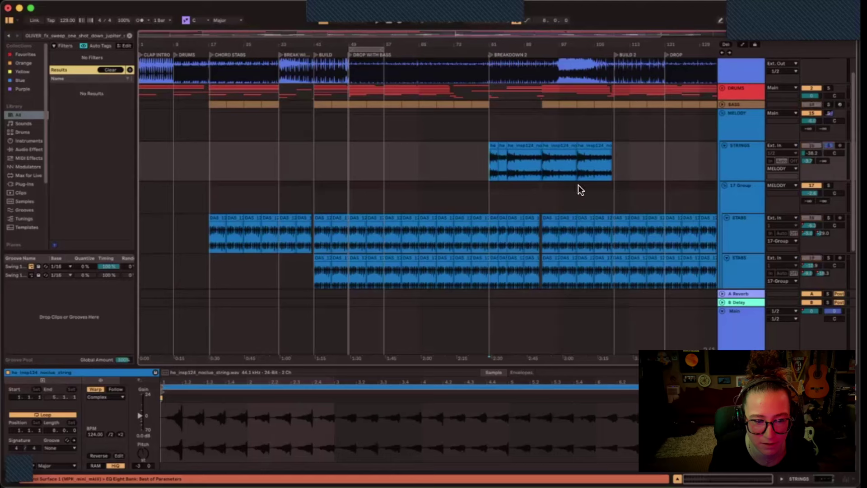
scroll(542, 176, right, 3)
click(438, 158)
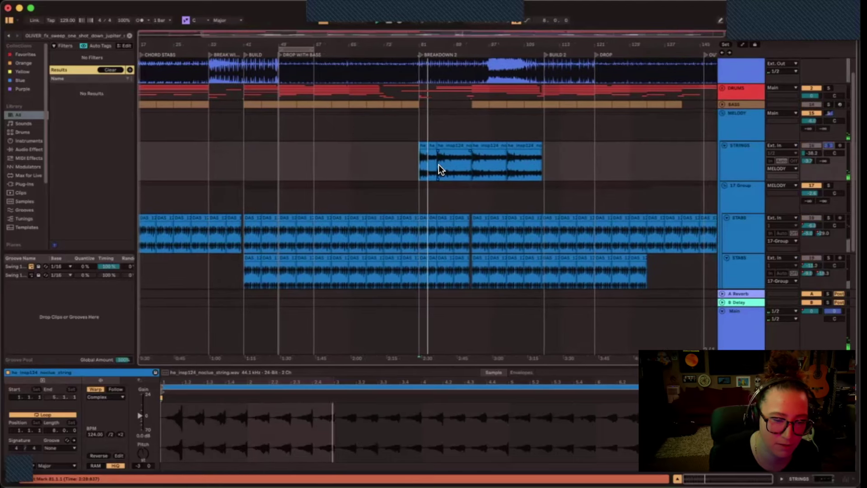
- Unfold the EAR CANDY FX group, solo the 21 Serum track and play it from bar 81
scroll(438, 169, down, 3)
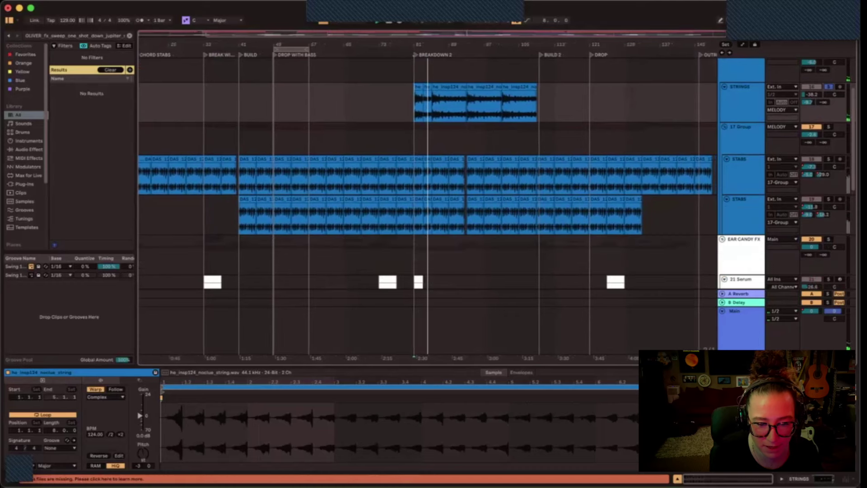
scroll(332, 251, down, 8)
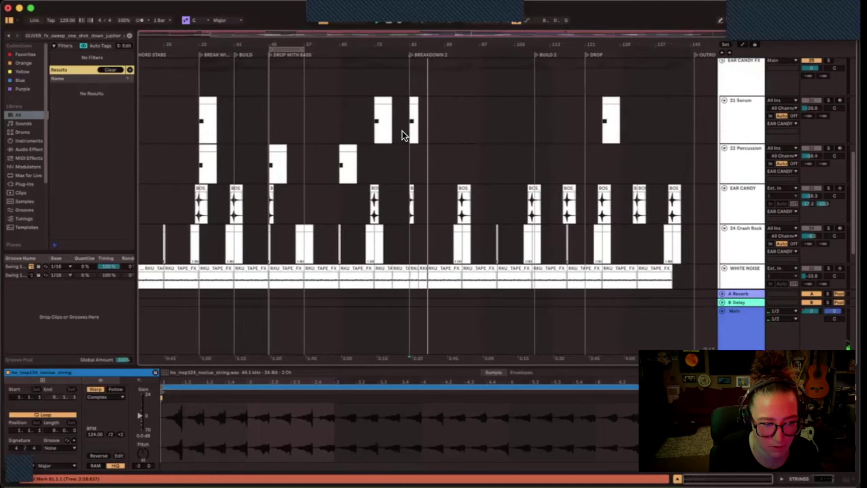
click(403, 131)
scroll(437, 172, up, 1)
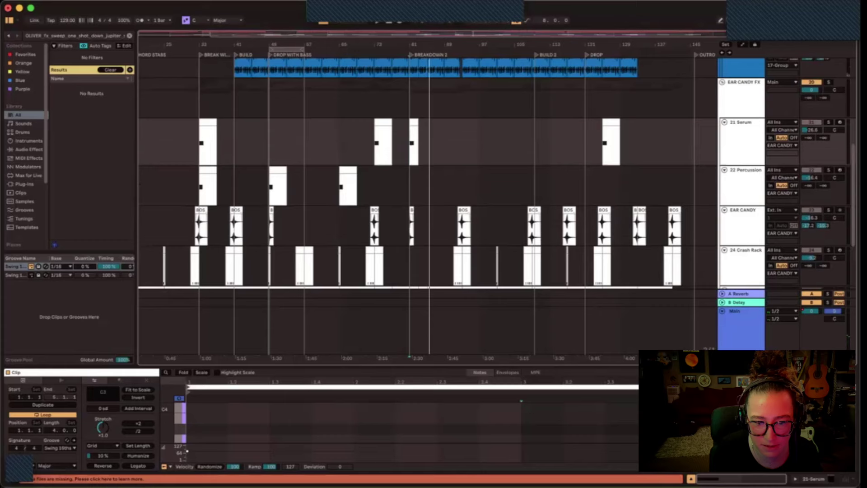
scroll(443, 170, down, 1)
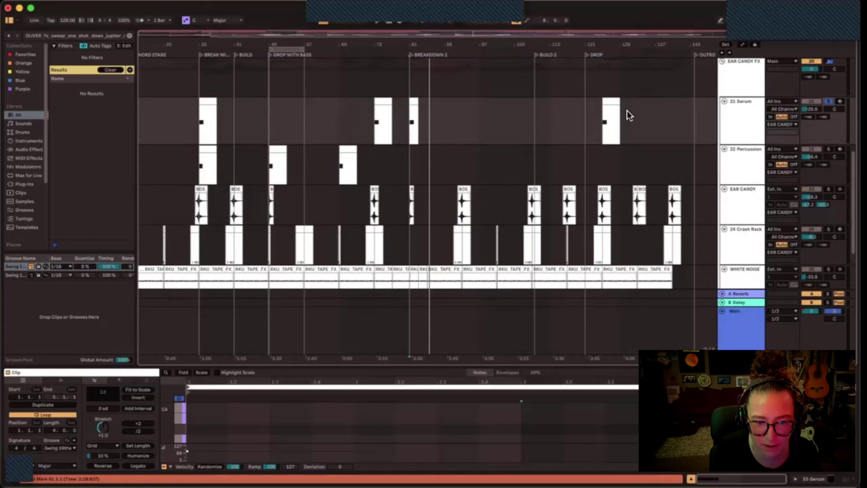
scroll(410, 131, left, 2)
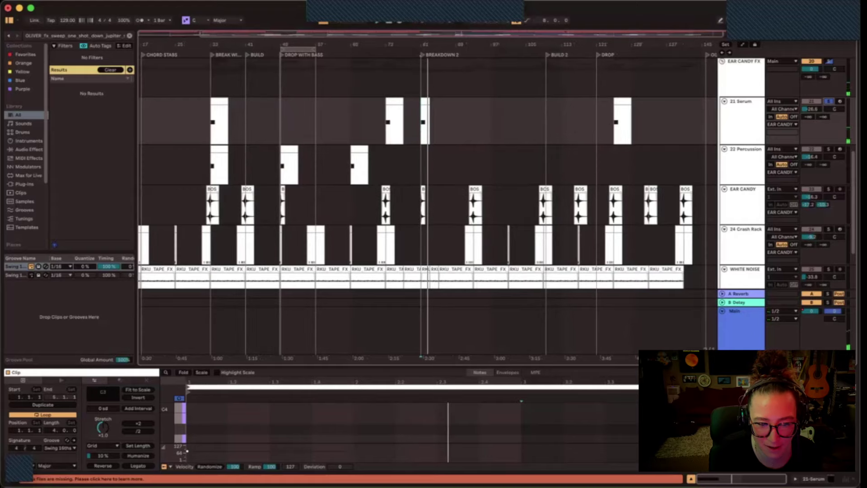
- Solo and play the EAR CANDY sweep track and the 24 Crash Rack track one after the other in BREAKDOWN 2
click(450, 210)
click(420, 210)
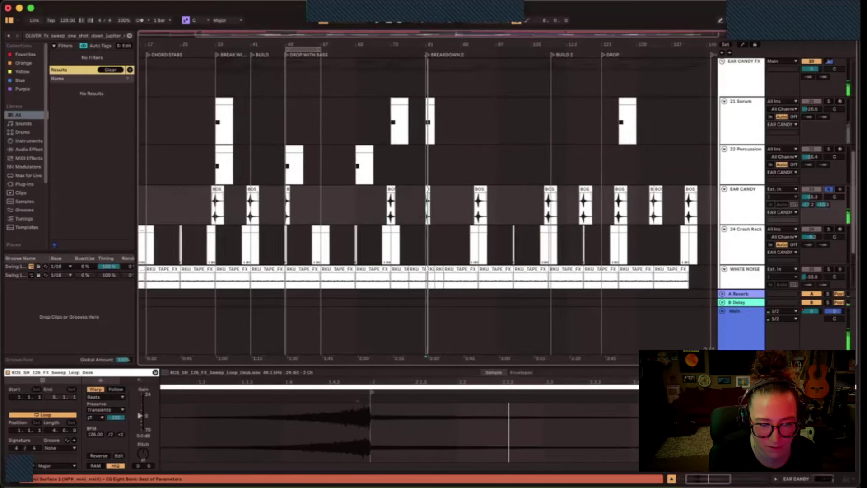
scroll(424, 234, down, 2)
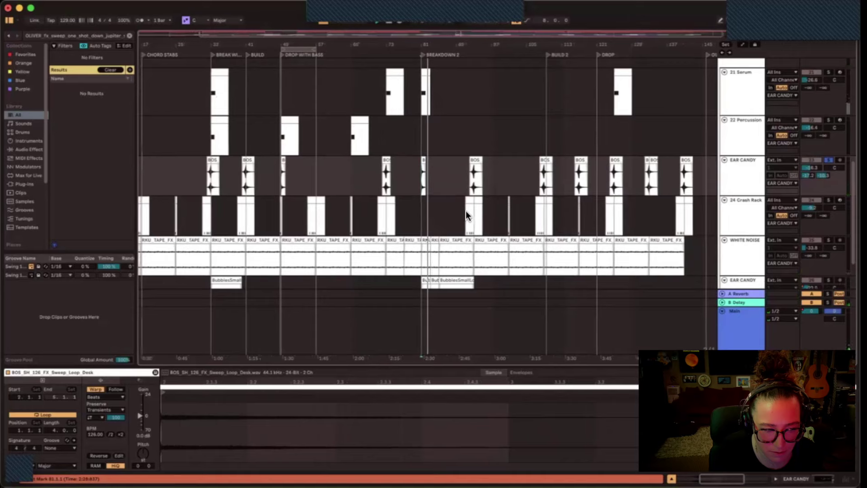
click(469, 212)
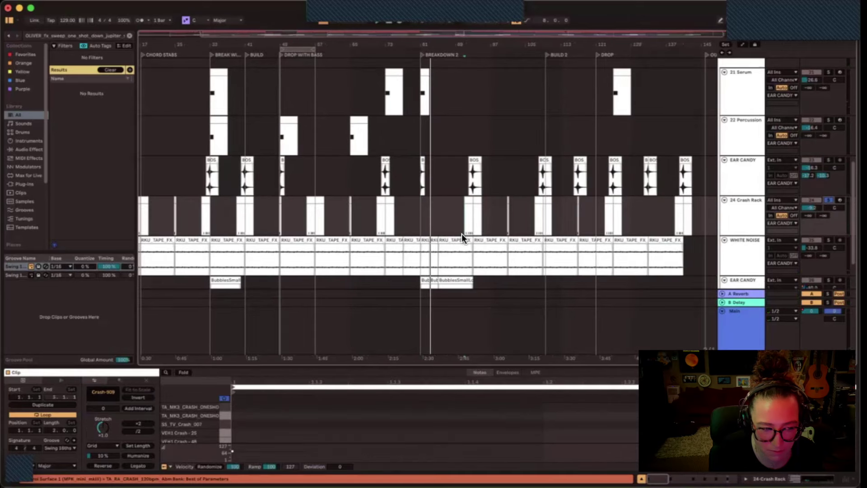
scroll(554, 231, right, 3)
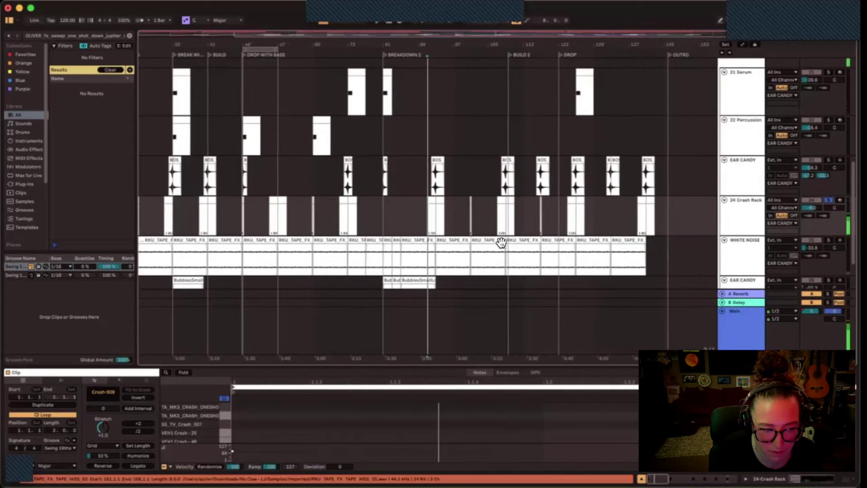